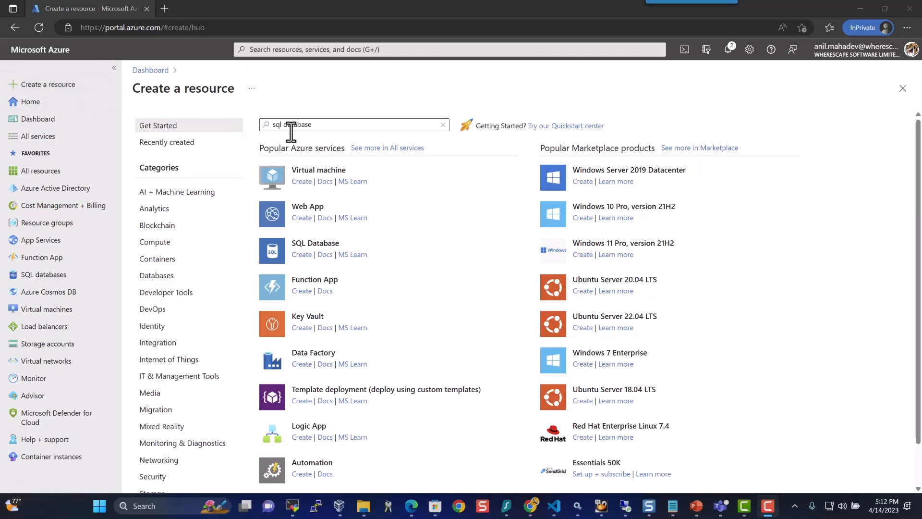
Bring the browser window showing the 'sql database' search on Create a resource into focus
click(303, 260)
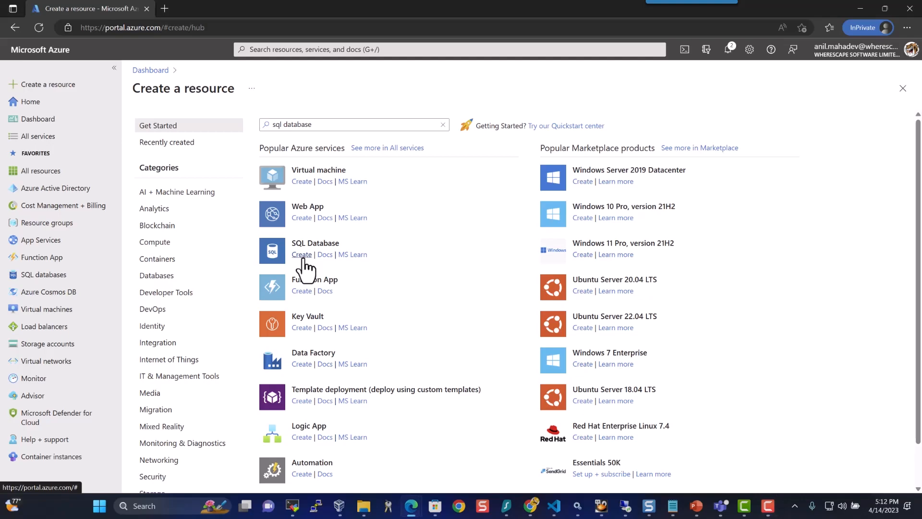
Start a new SQL Database and select your own resource group
click(303, 259)
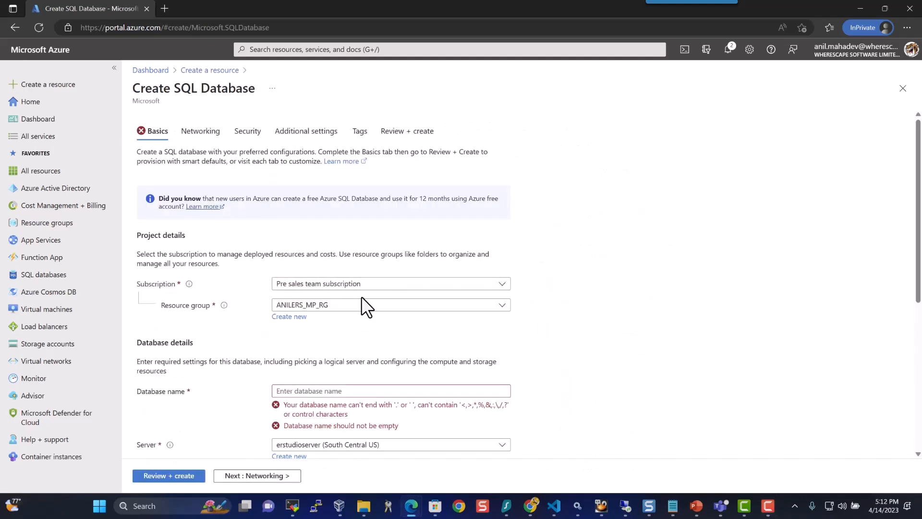
click(374, 308)
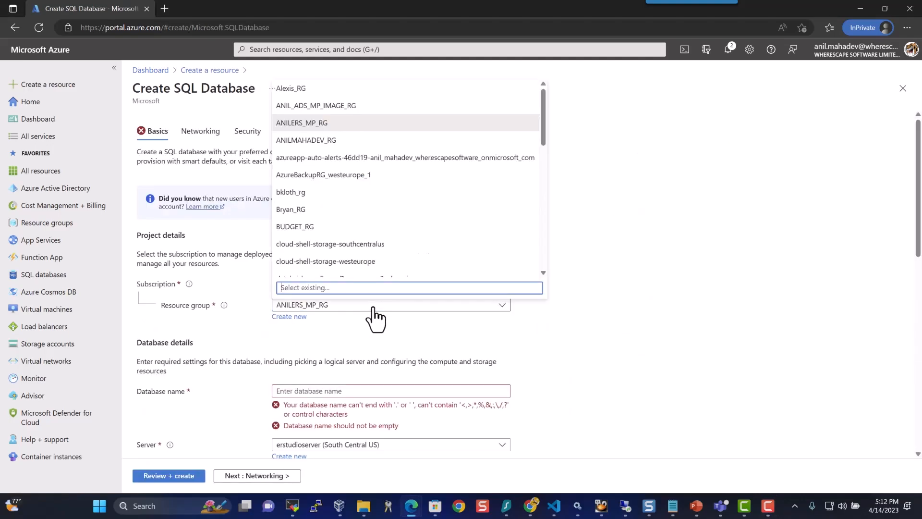
click(296, 143)
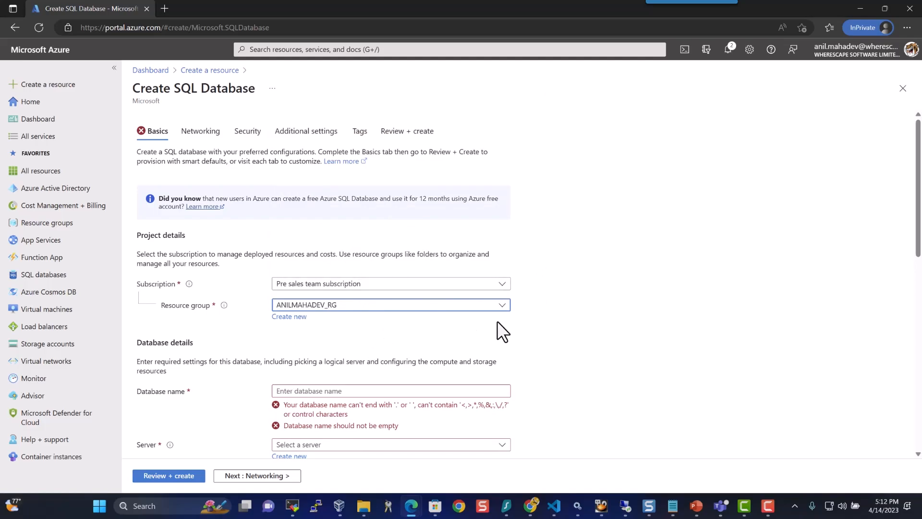
Name the database teamserverdb and begin creating a new server for it
scroll(446, 323, down, 1)
click(420, 336)
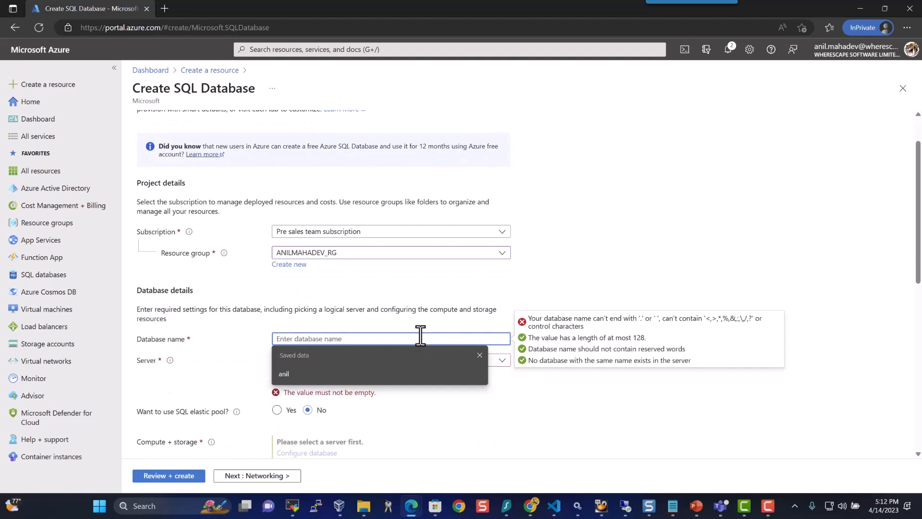
text(teamserv)
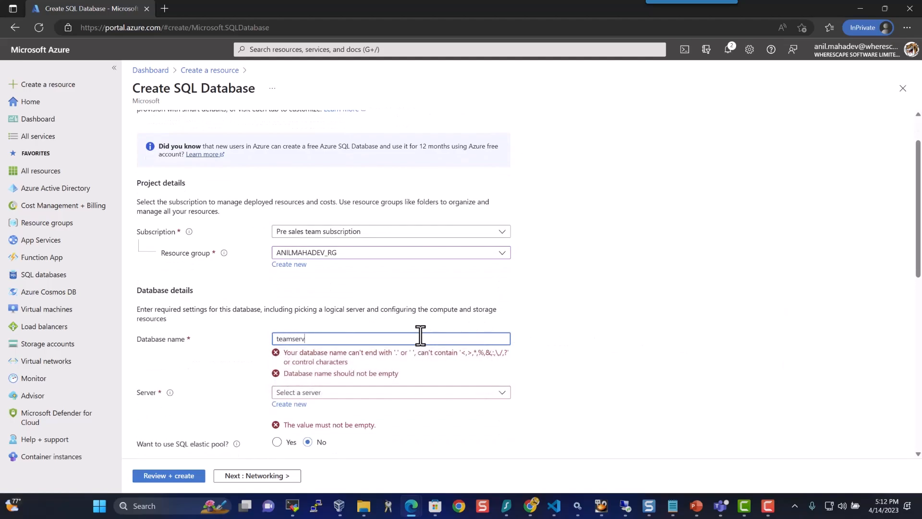
text(erdb)
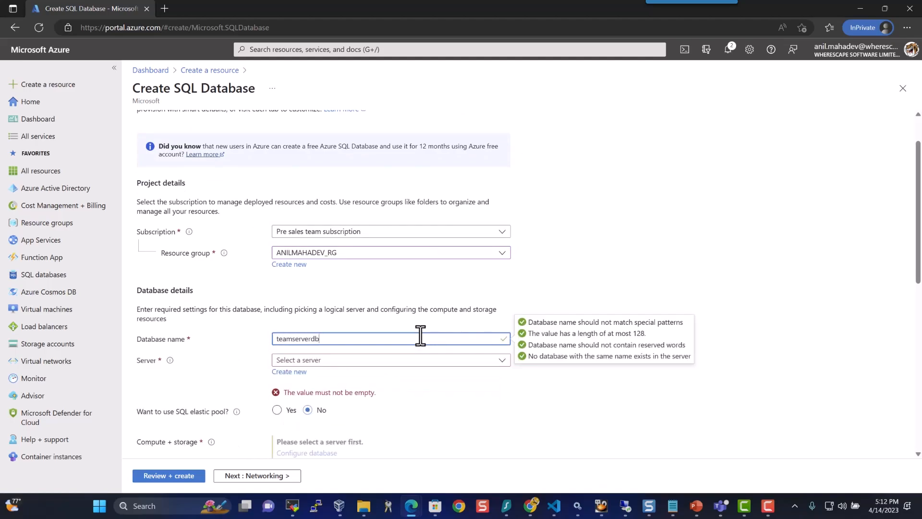
click(301, 375)
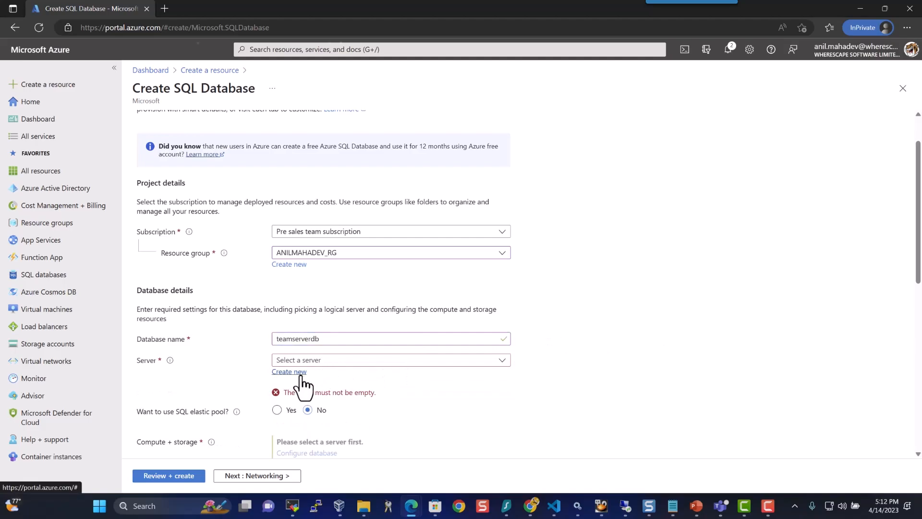
Create server teamserversqlserver with SQL authentication, admin login sqladmin and the admin password, confirmed twice
text(teamserversqlserver)
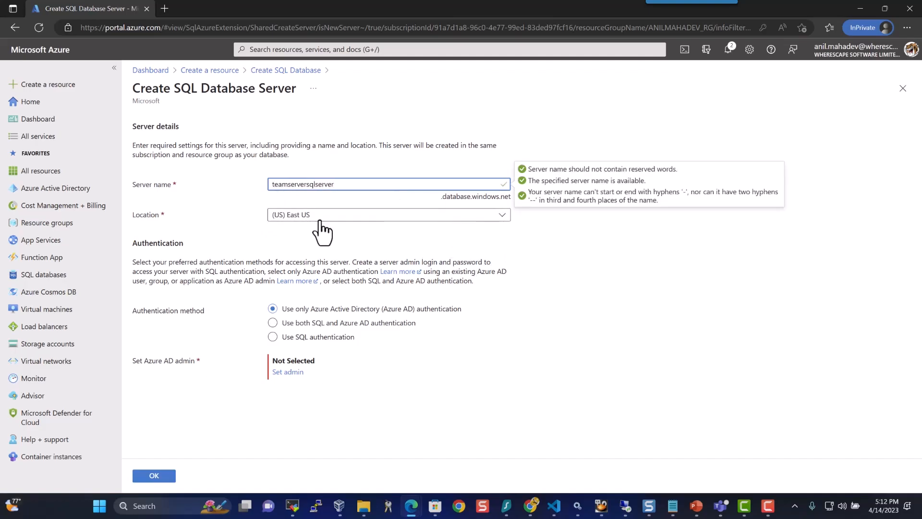
click(327, 337)
click(326, 361)
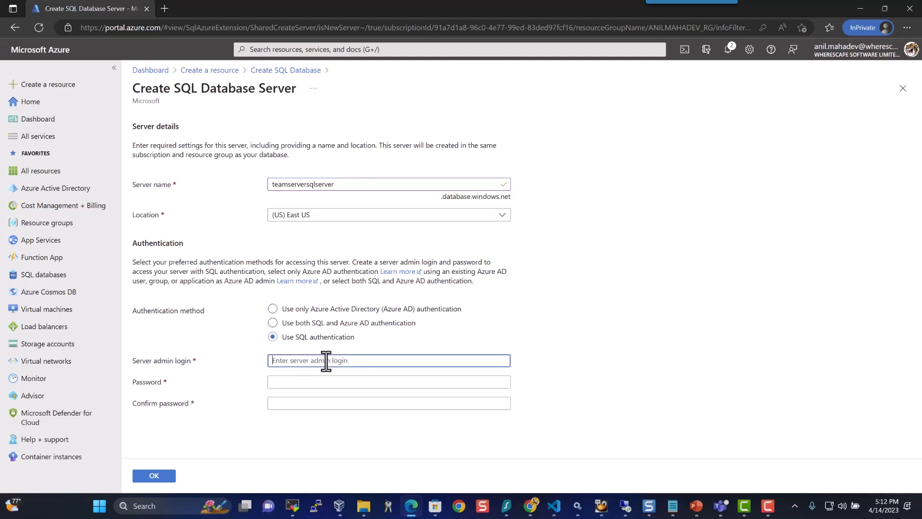
text(sqladmin)
key(Tab)
text(Password@1)
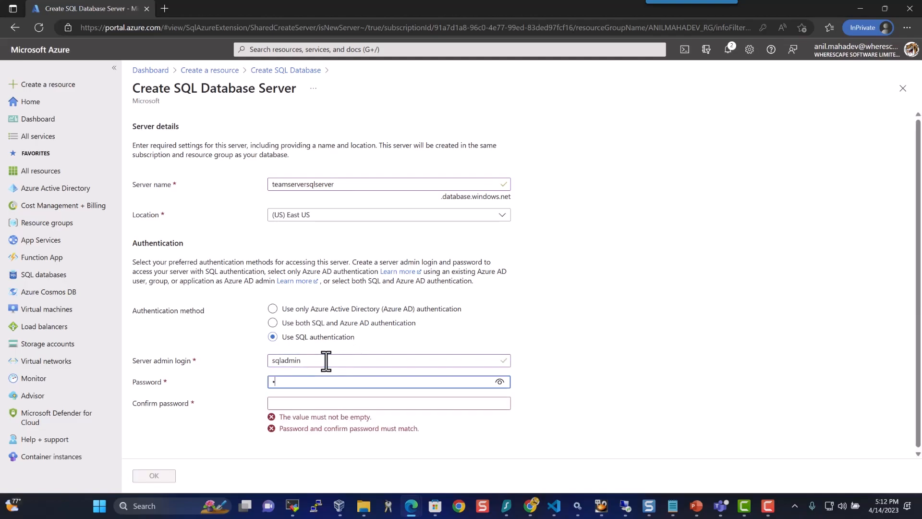
text(23)
key(Tab)
text(Password@123)
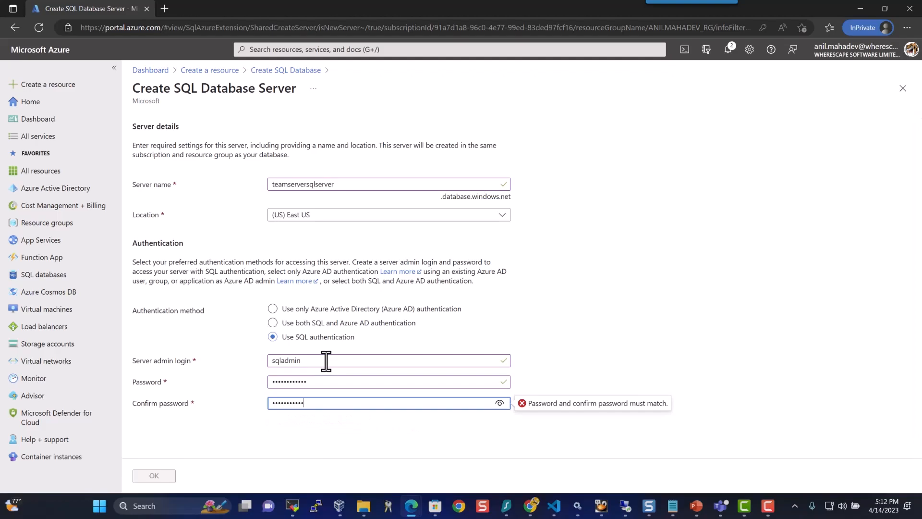
click(154, 475)
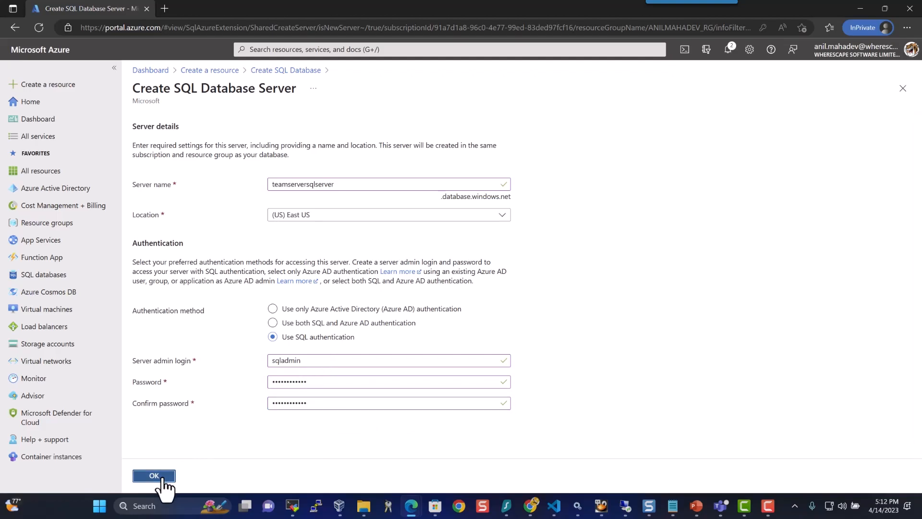
Set compute and storage to the Basic tier: 5 DTUs, 2 GB, about 4.90 USD monthly
scroll(390, 367, down, 2)
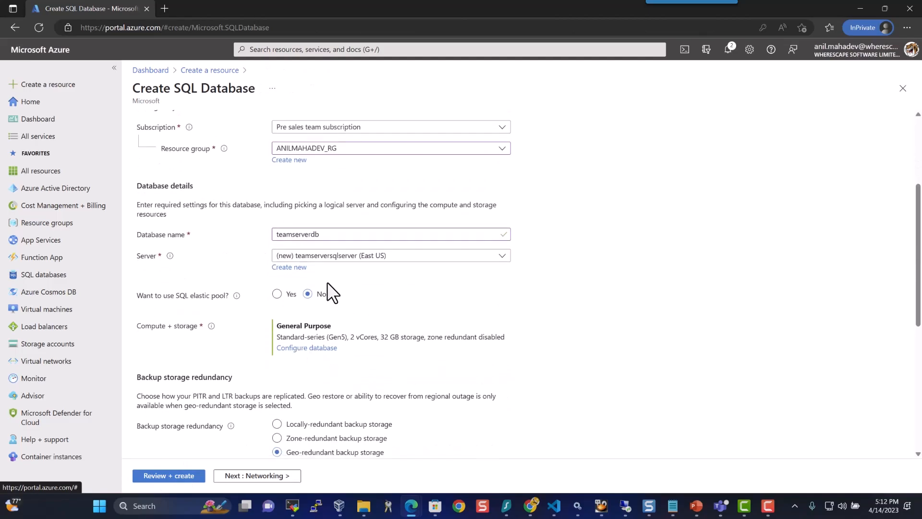
click(306, 348)
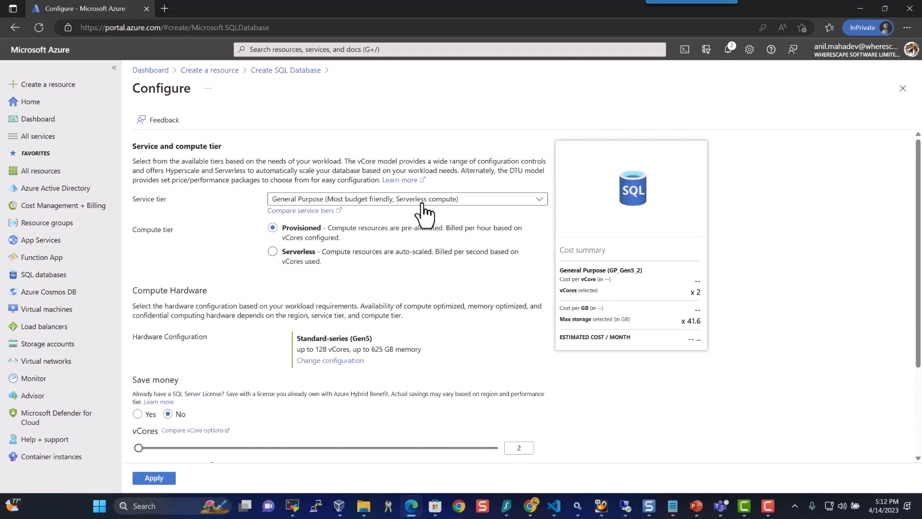
click(421, 201)
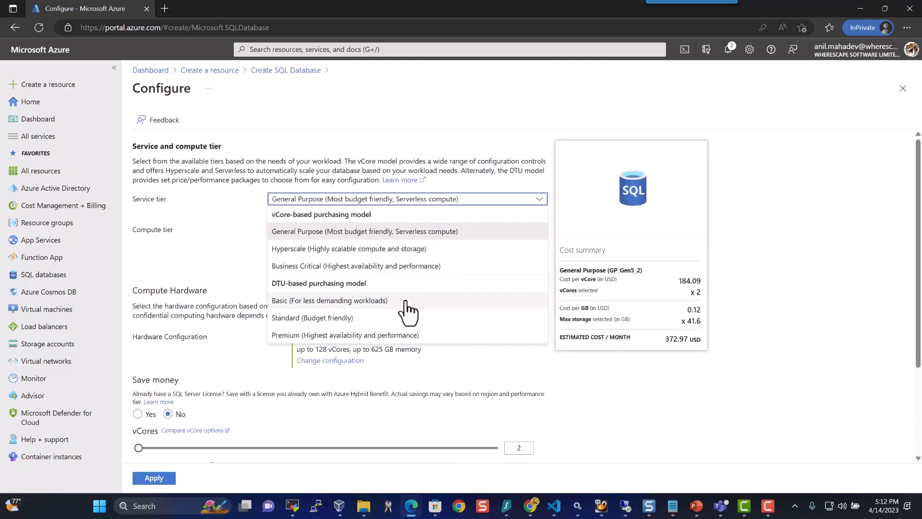
click(408, 359)
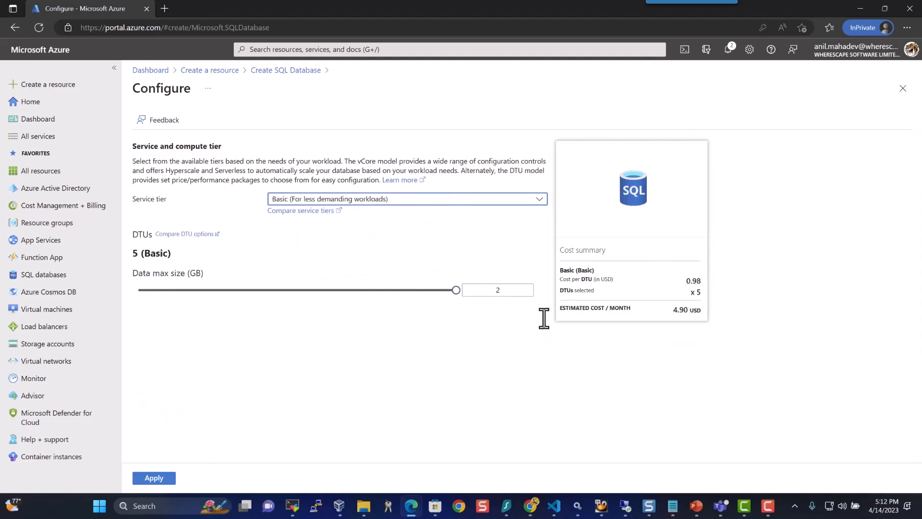
click(468, 201)
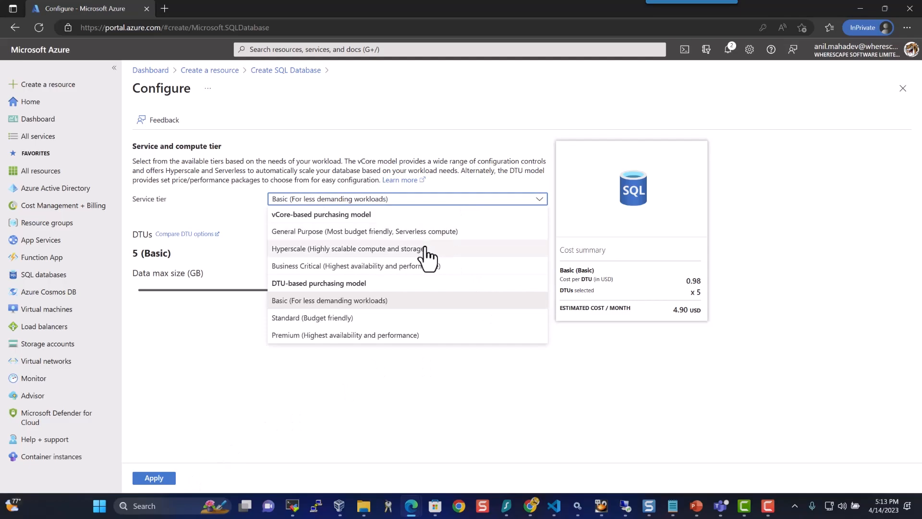
click(263, 416)
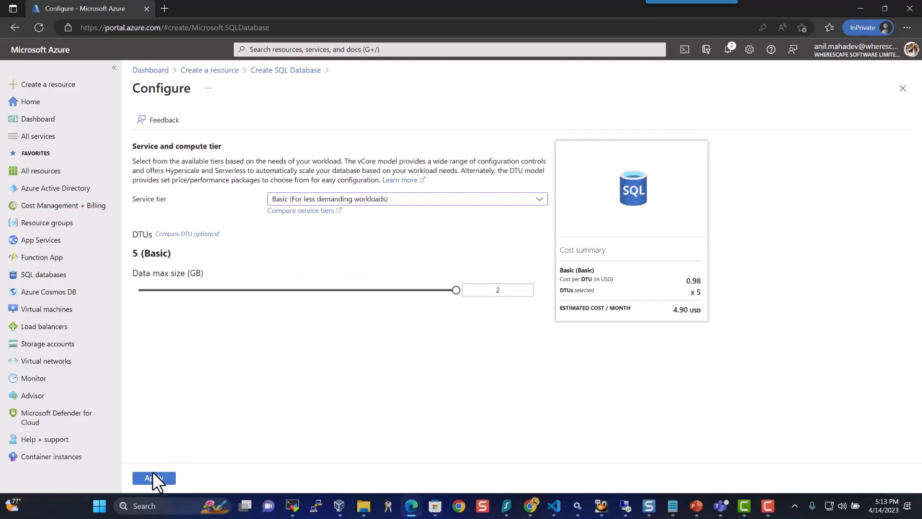
click(154, 470)
Choose locally-redundant backup storage and continue to the Networking settings
scroll(495, 331, down, 3)
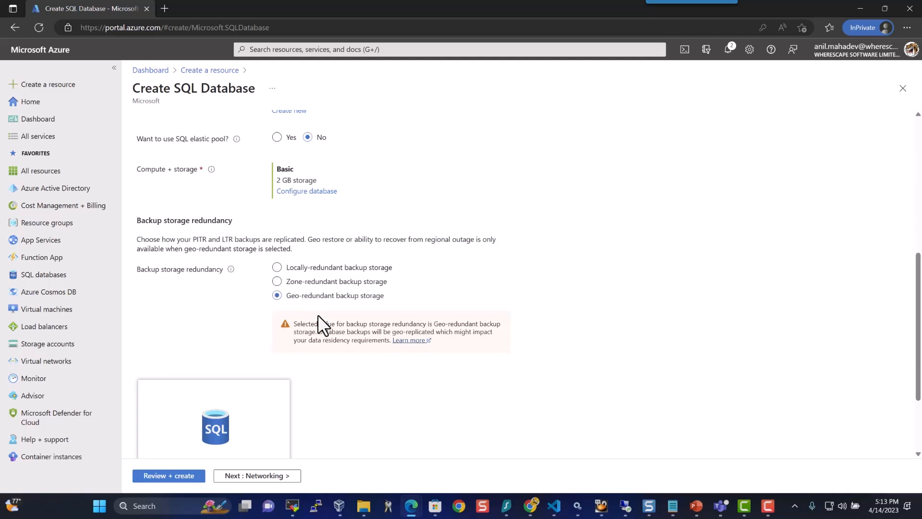
click(293, 267)
scroll(460, 277, down, 2)
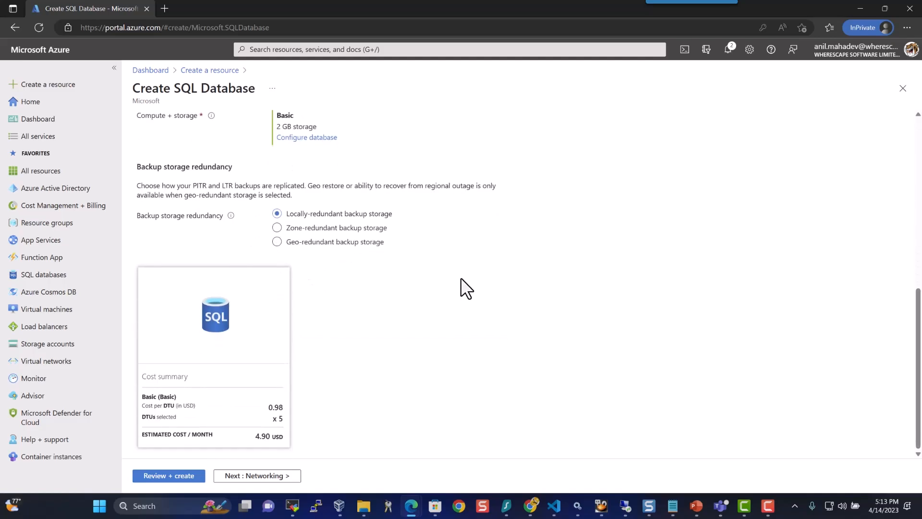
click(284, 476)
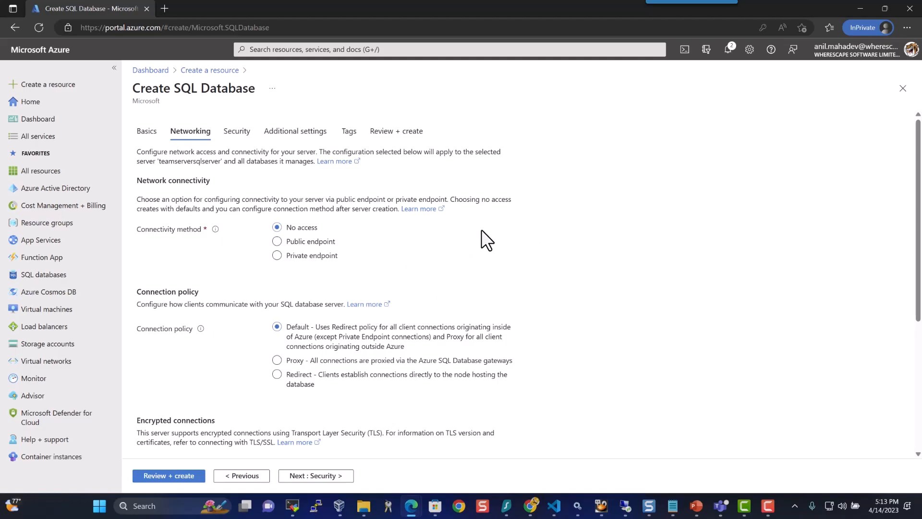
Use a public endpoint, allowing Azure services and adding the current client IP to the firewall
click(325, 254)
click(277, 242)
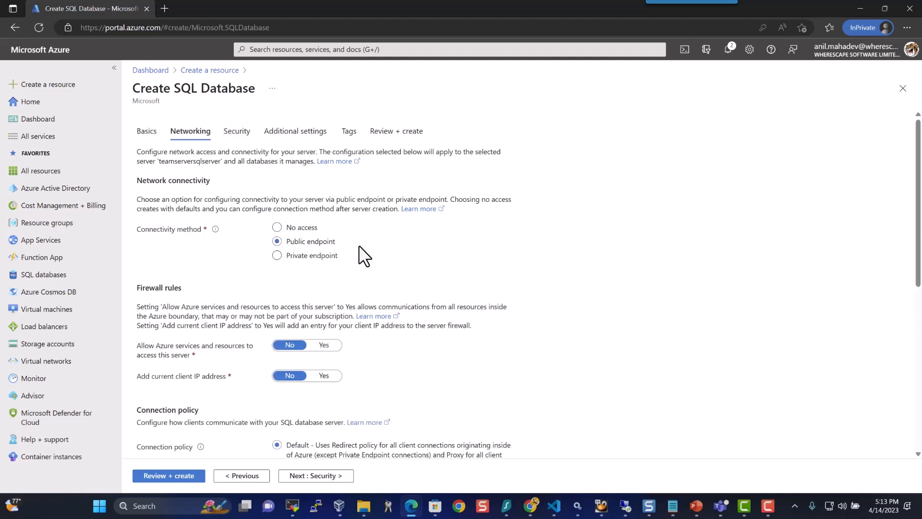
scroll(363, 256, down, 1)
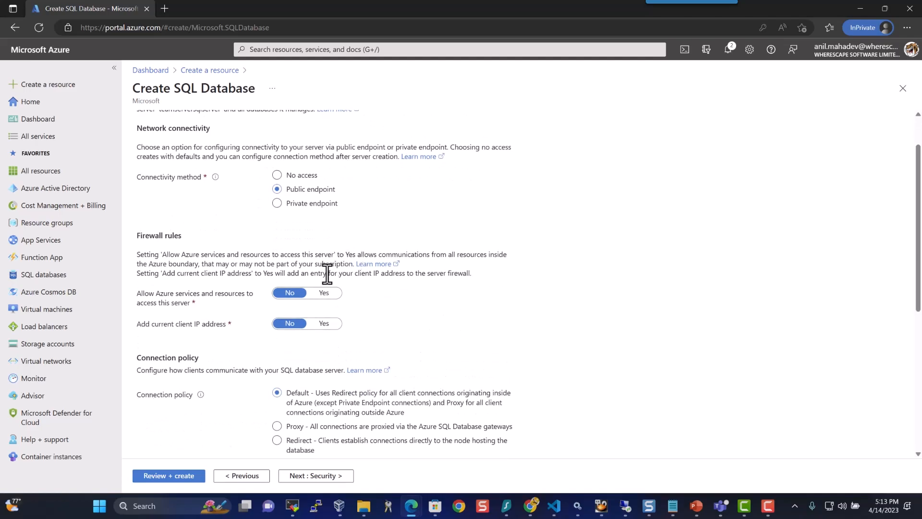
click(321, 299)
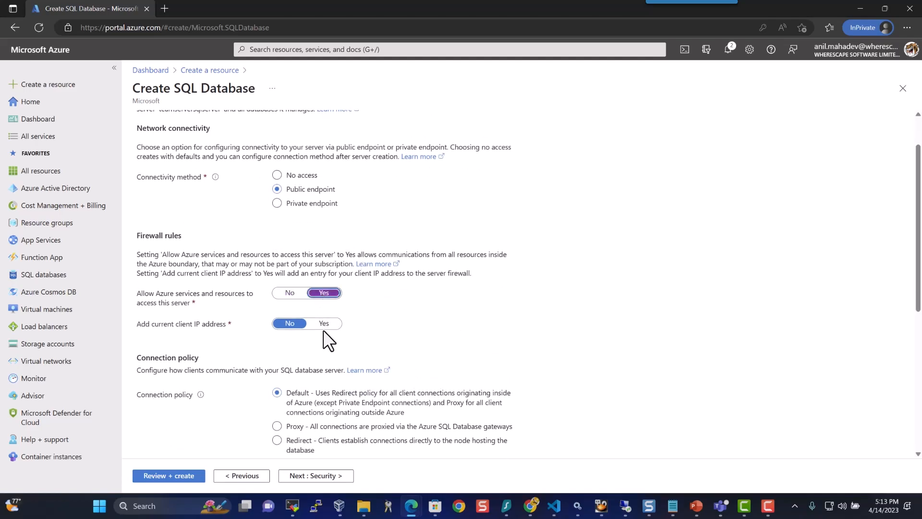
click(324, 323)
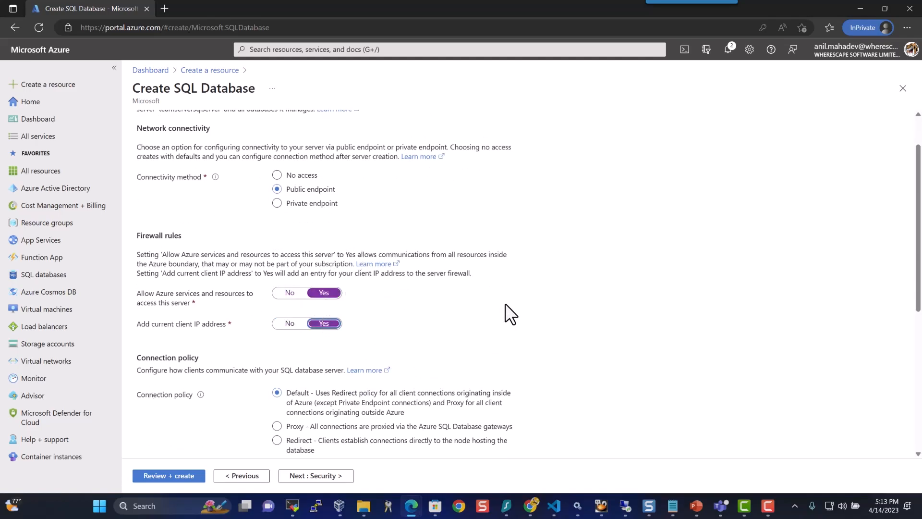
scroll(506, 304, down, 4)
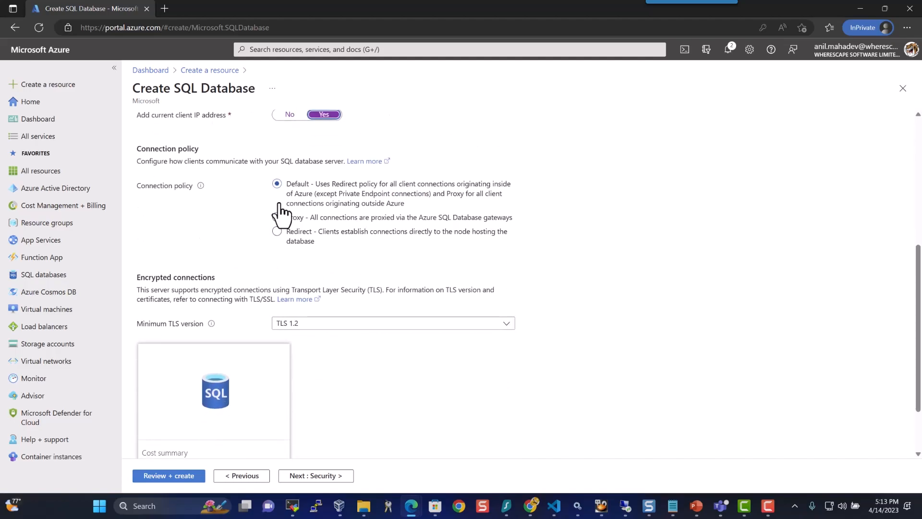
scroll(401, 337, down, 2)
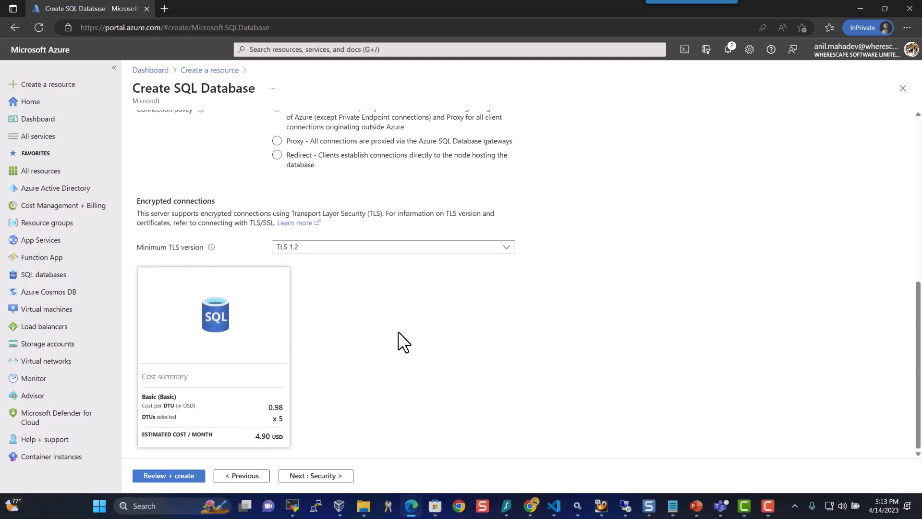
Advance through Security to Additional settings and choose Sample data, accepting AdventureWorksLT
click(306, 476)
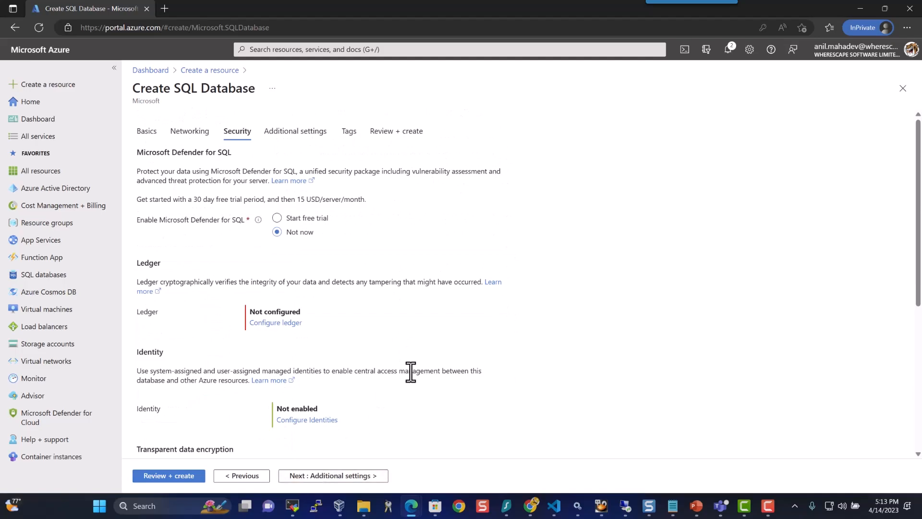
scroll(410, 372, down, 3)
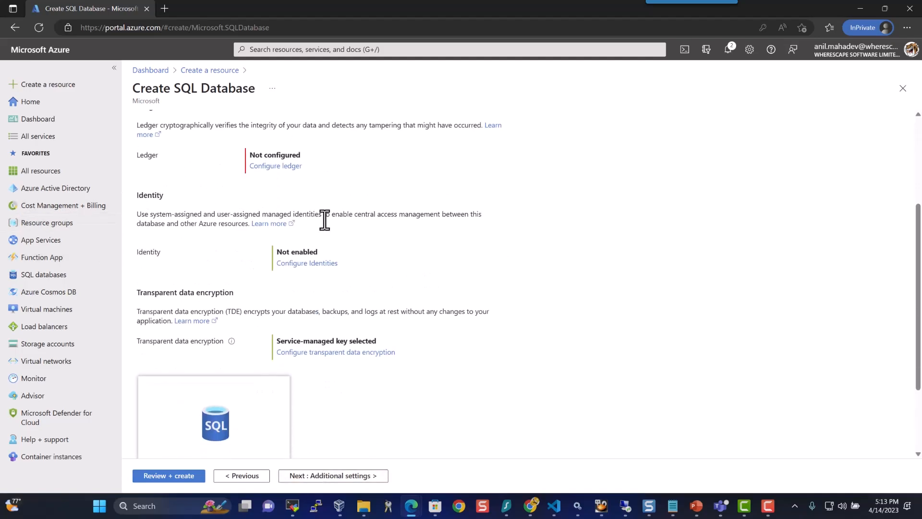
scroll(428, 272, down, 2)
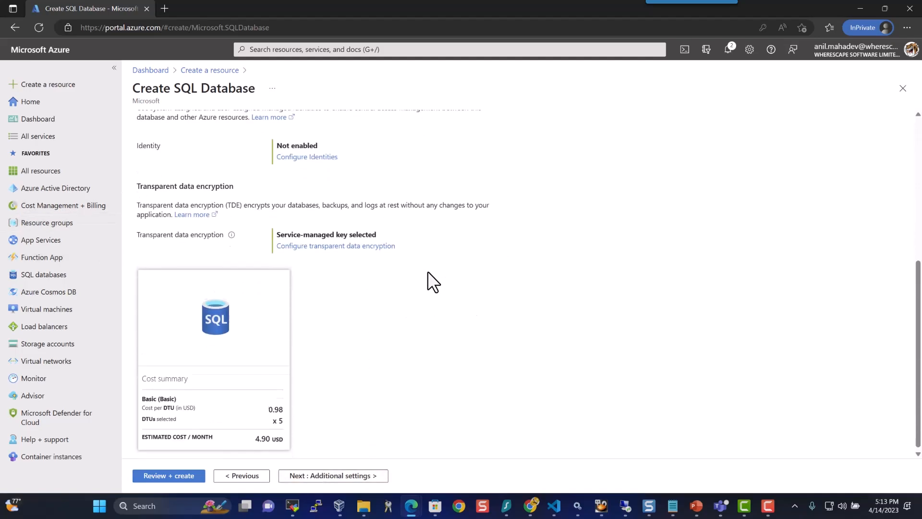
click(347, 476)
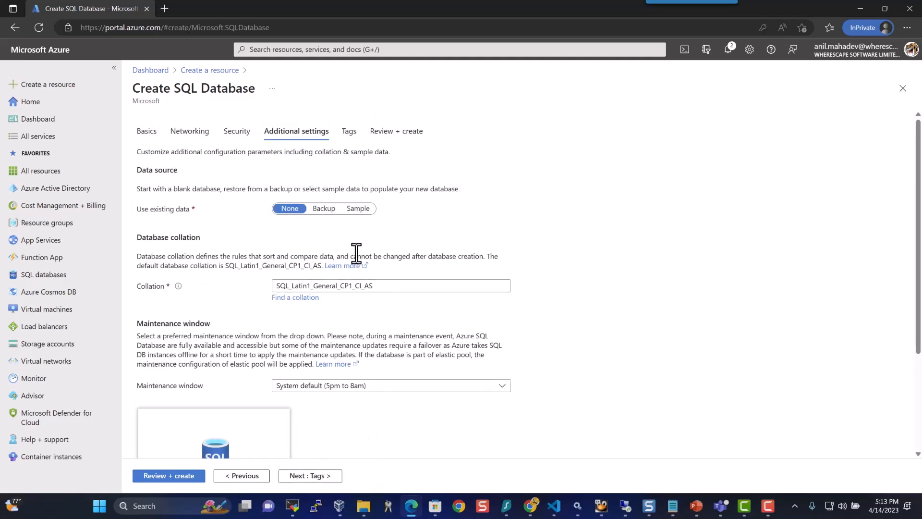
click(360, 211)
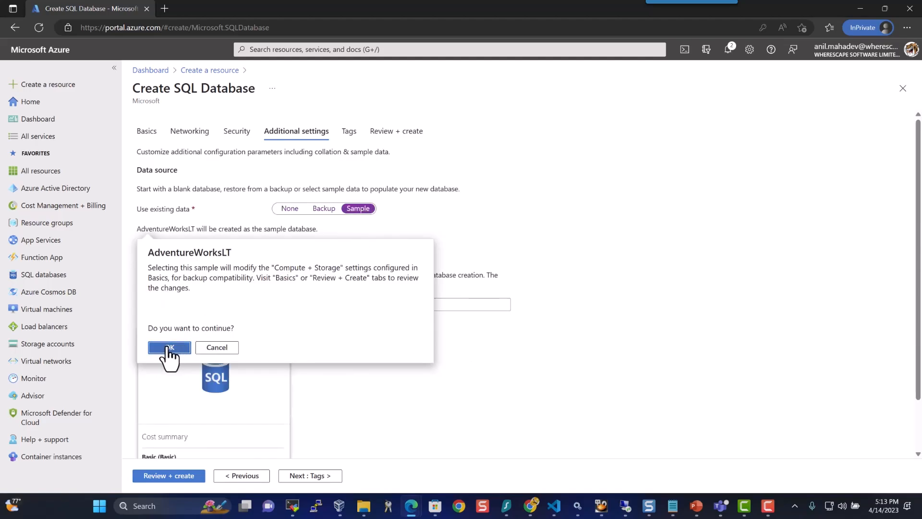
click(169, 348)
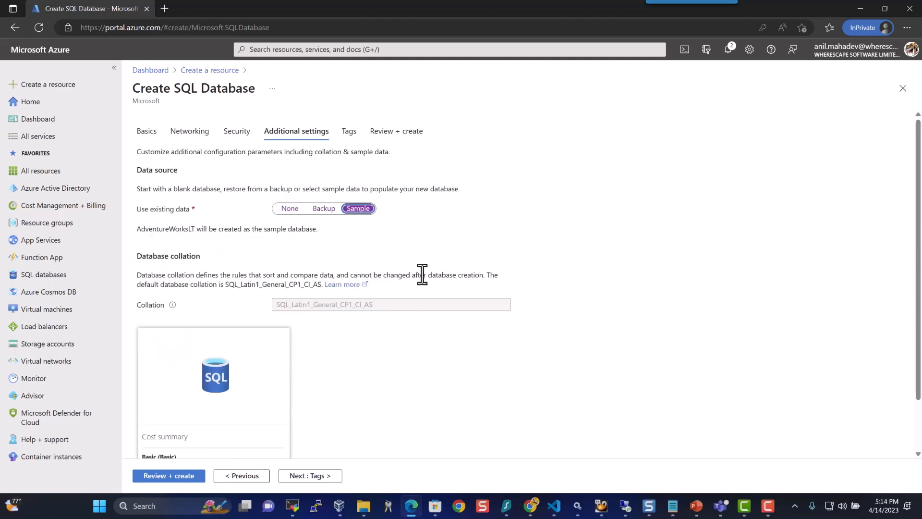
Switch the data source back to blank, then reselect Sample and confirm AdventureWorksLT
scroll(427, 275, down, 1)
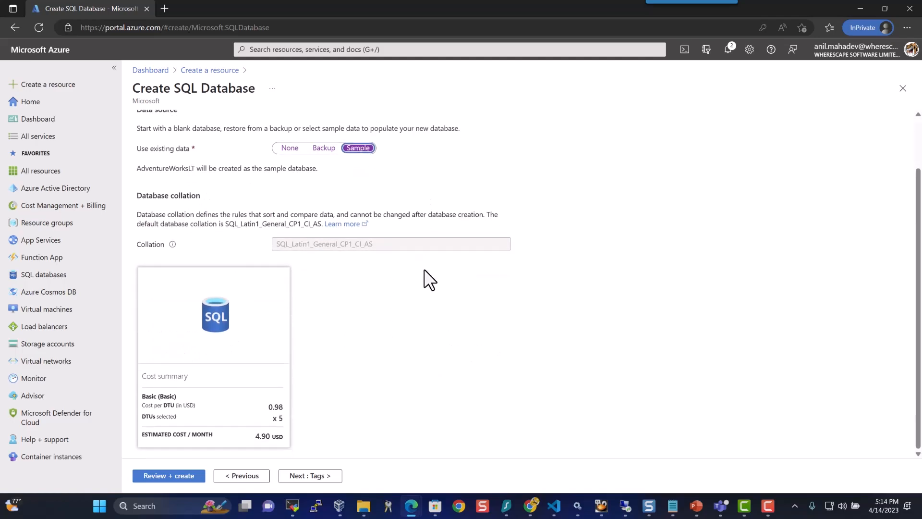
click(284, 150)
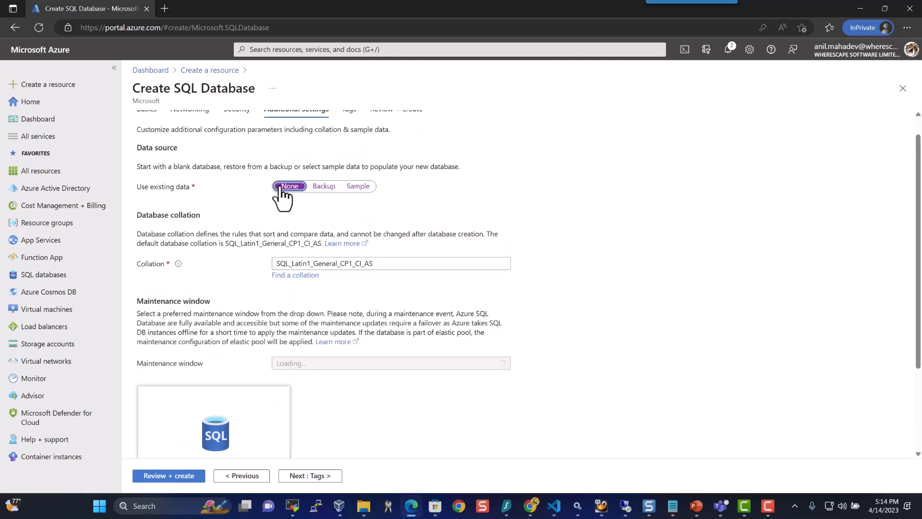
scroll(472, 244, down, 2)
scroll(432, 243, up, 3)
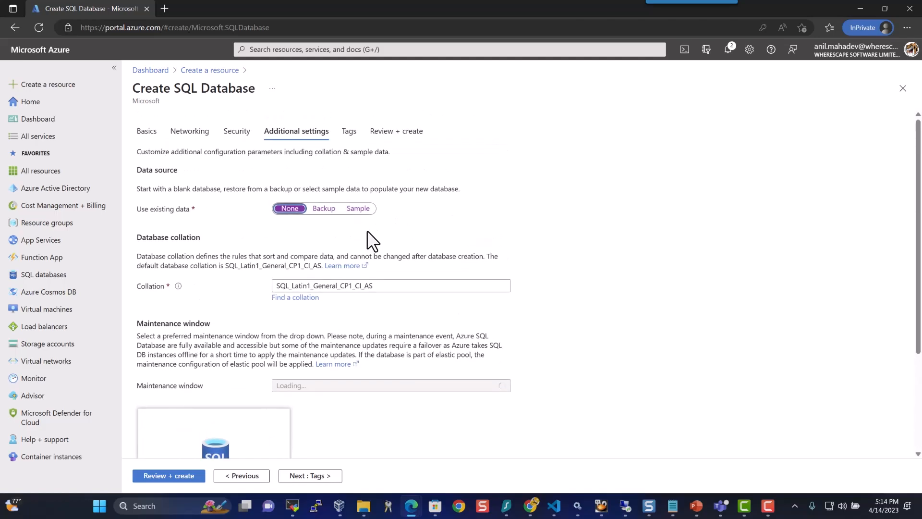
click(361, 220)
click(182, 376)
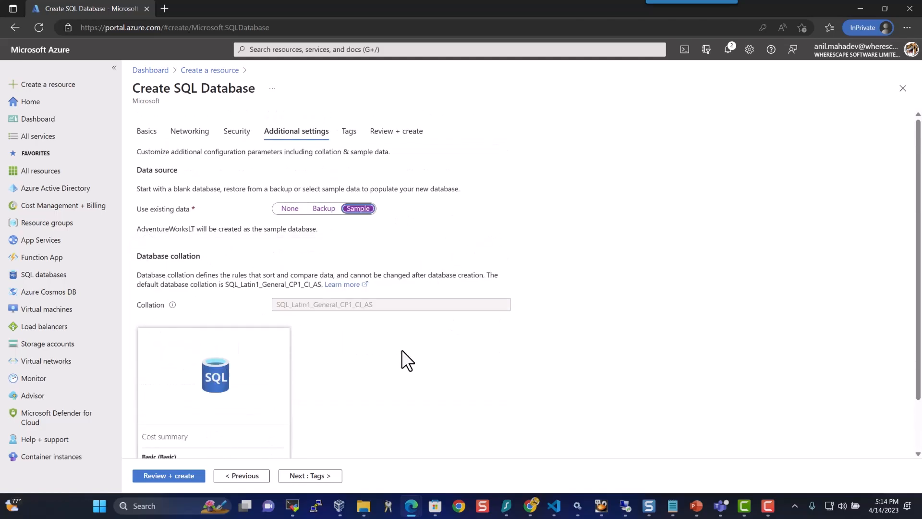
scroll(491, 354, down, 1)
Advance past Tags to the Review + create summary showing an estimated 4.90 USD per month
click(311, 476)
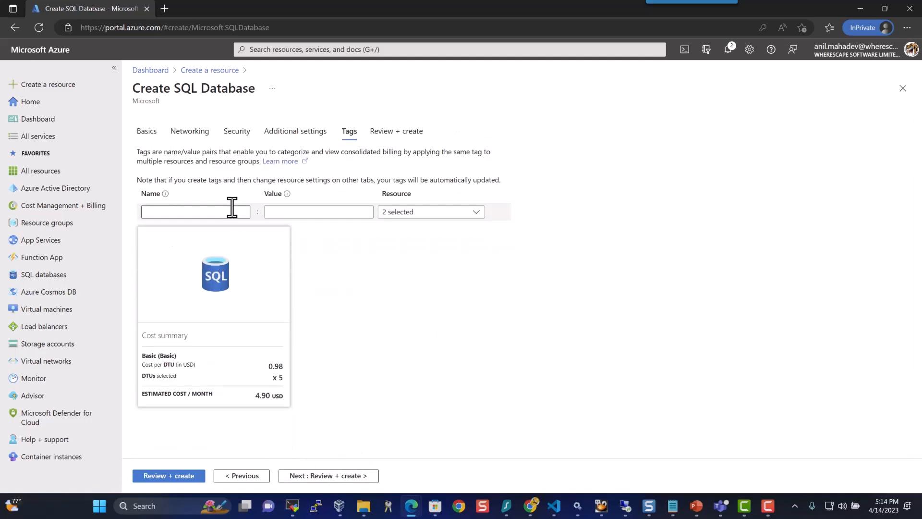
click(337, 476)
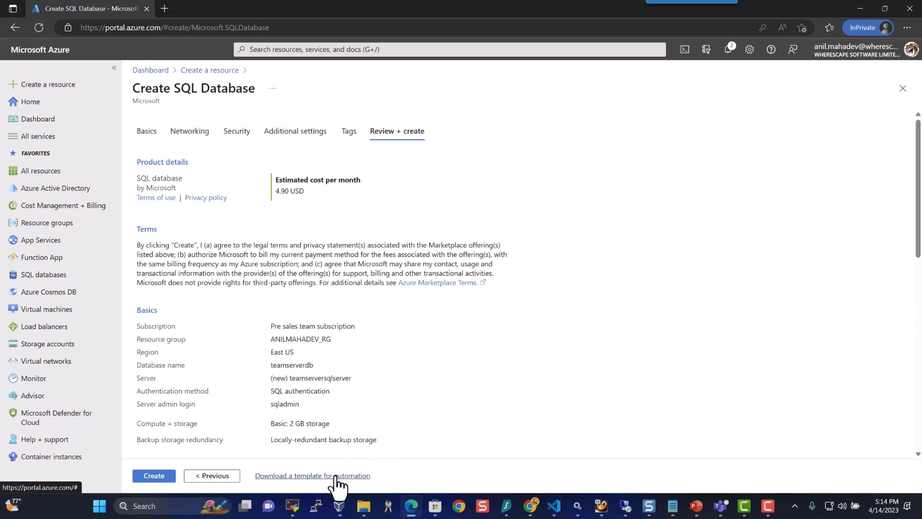
Create the teamserverdb database and open it once deployment completes
click(153, 478)
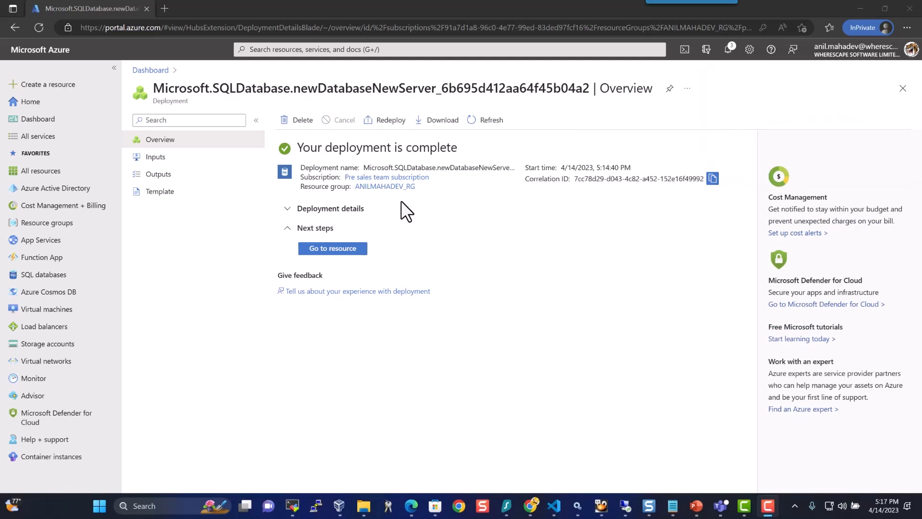
click(345, 249)
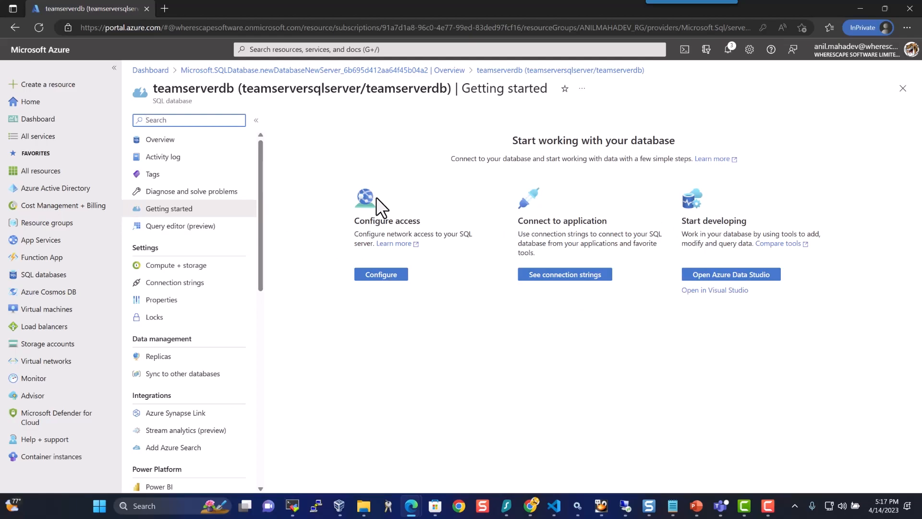
Log in to the Query editor for teamserverdb as sqladmin with the SQL admin password
click(178, 225)
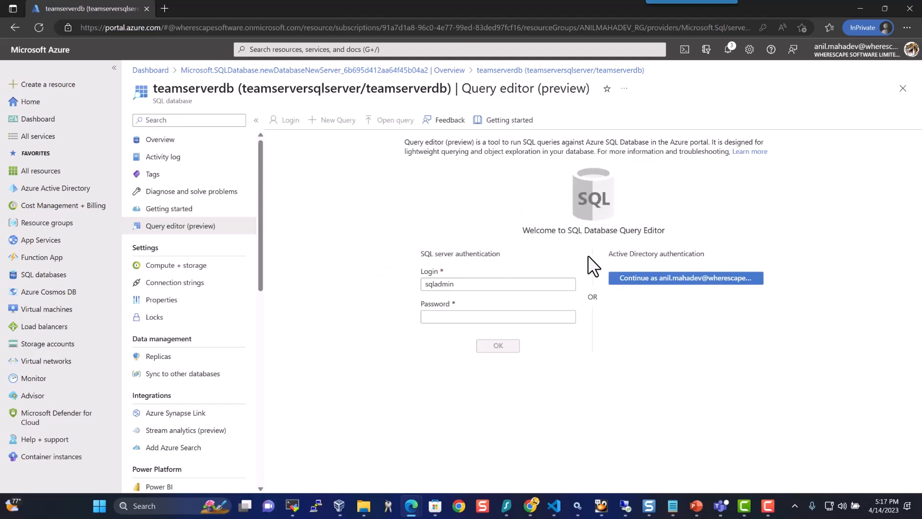
click(515, 315)
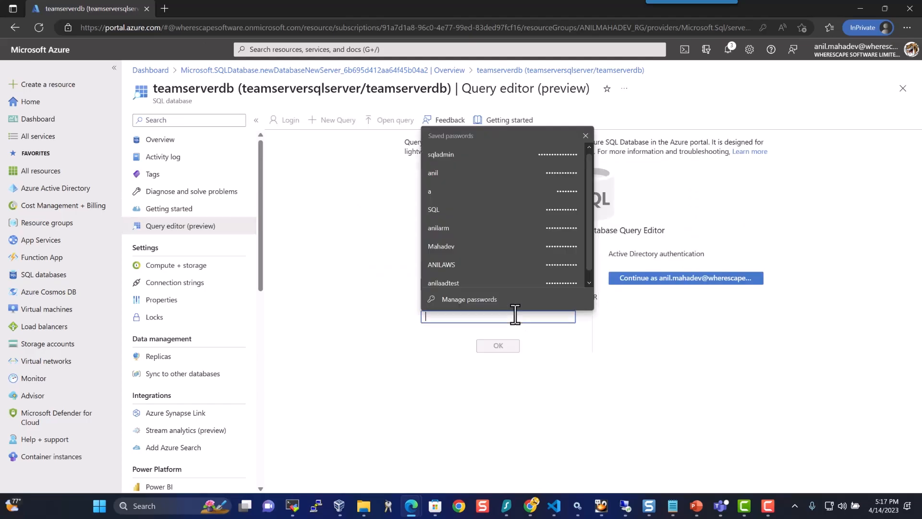
text(•••••)
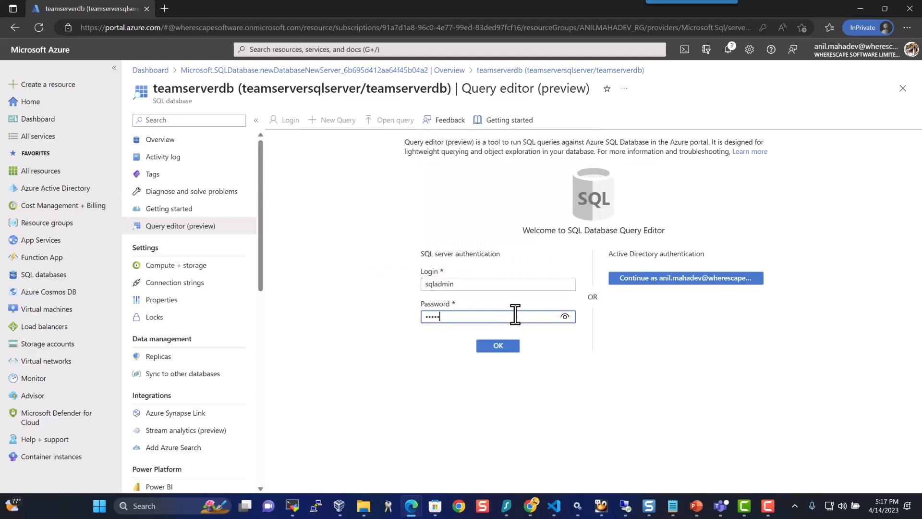
text(••••••••)
key(Return)
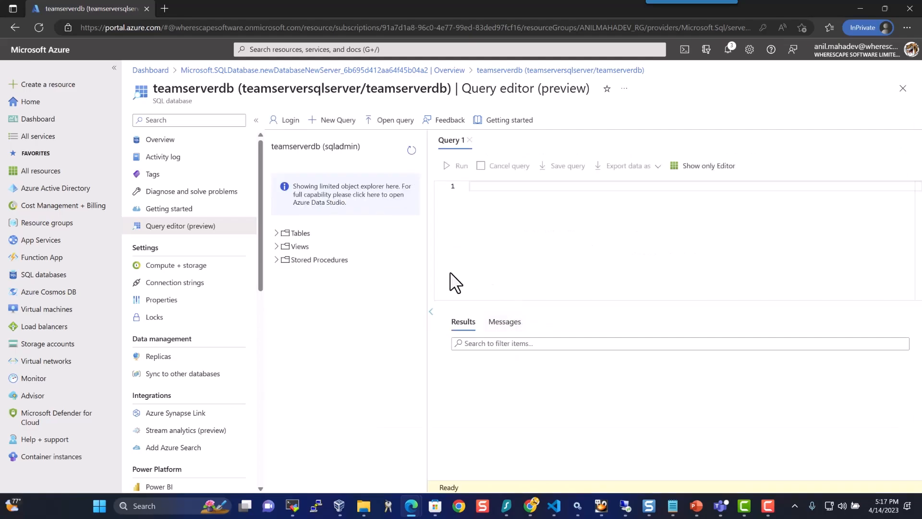
Run Select Top 1000 Rows on the SalesLT.Customer table from the expanded Tables list
click(276, 233)
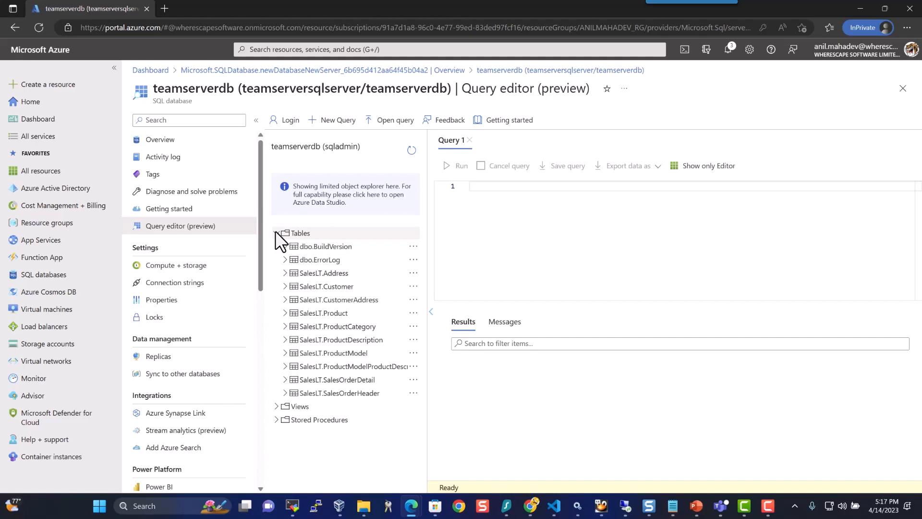
right_click(299, 290)
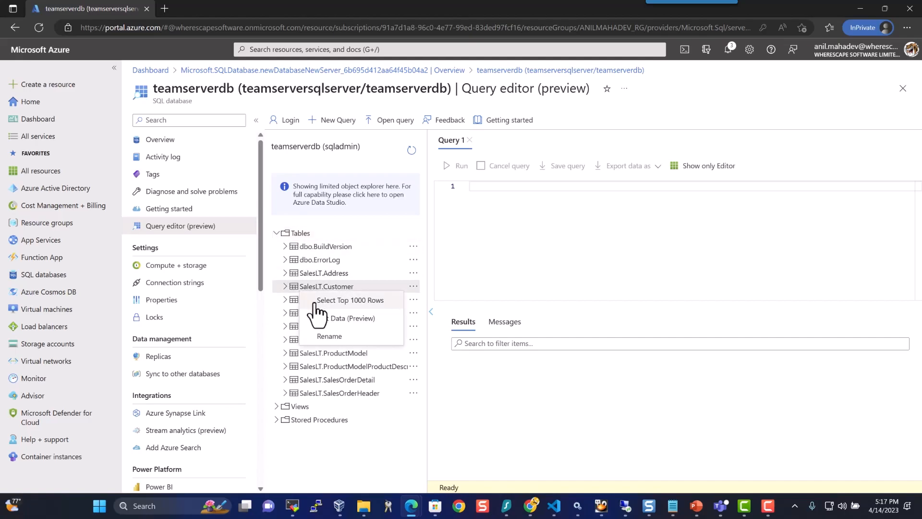
click(300, 301)
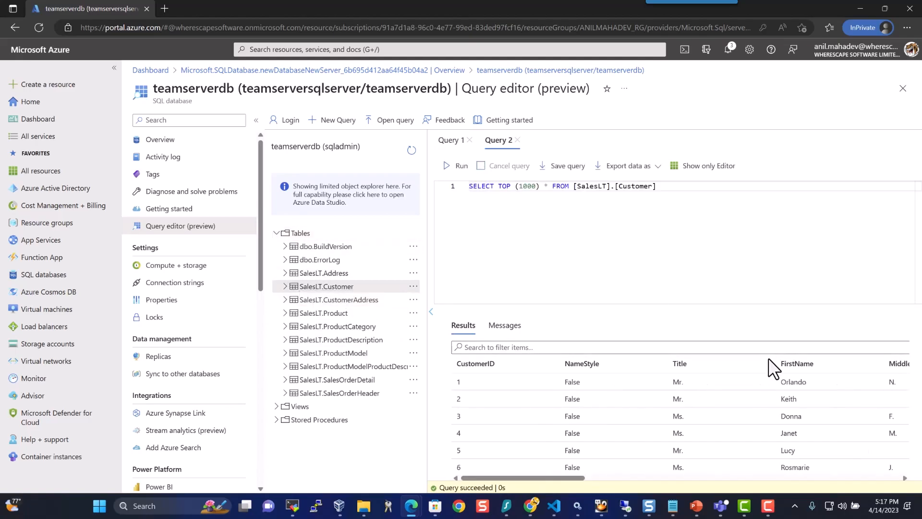